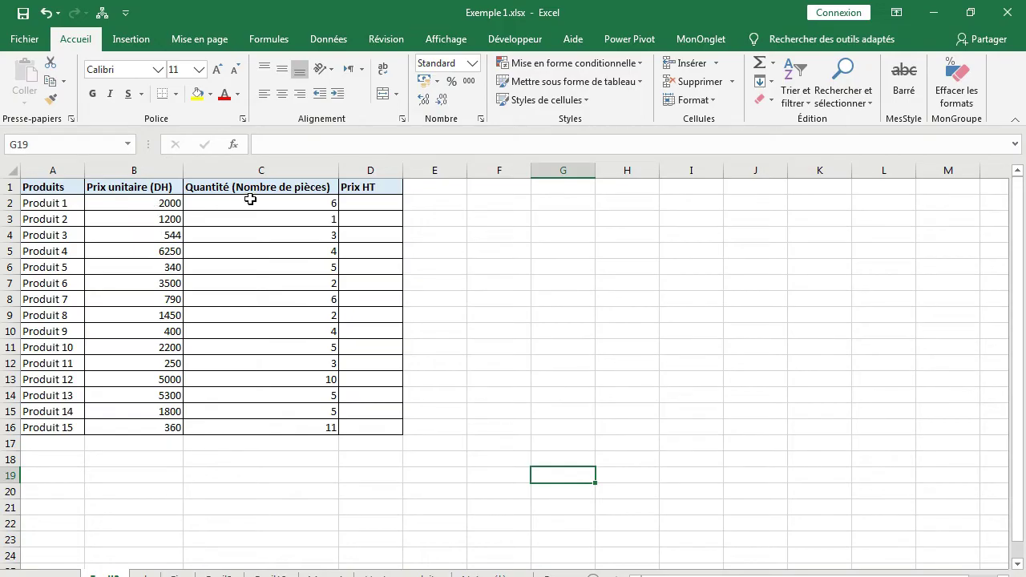
Step: Calculate Produit 1's Prix HT in cell D2 by multiplying the typed numbers with the formula =2000*6
{"action": "left_click", "coordinate": [372, 199]}
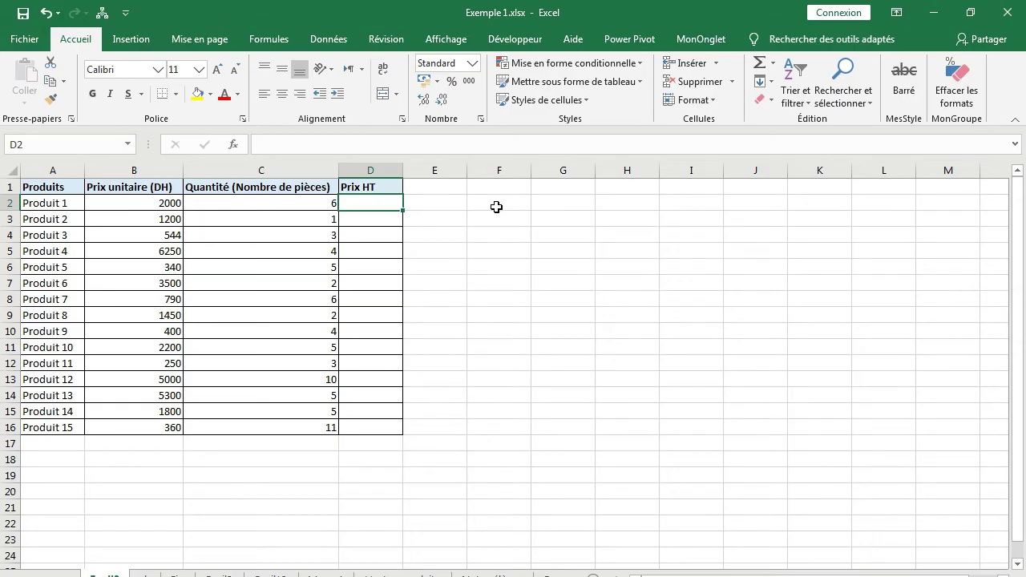
{"action": "left_click", "coordinate": [431, 208]}
{"action": "left_click", "coordinate": [376, 207]}
{"action": "type", "text": "="}
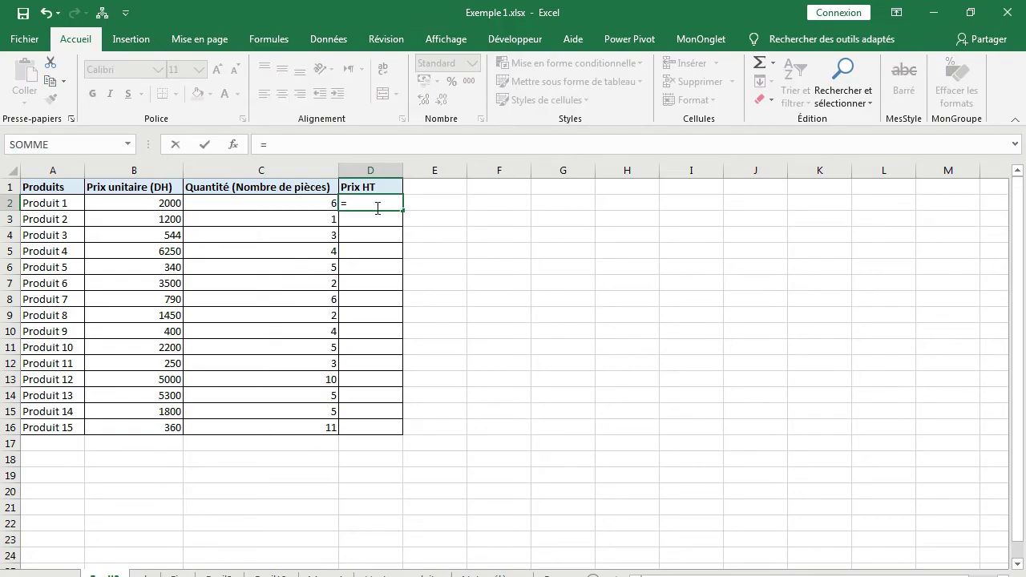
{"action": "type", "text": "2000*6*"}
{"action": "key", "text": "BackSpace"}
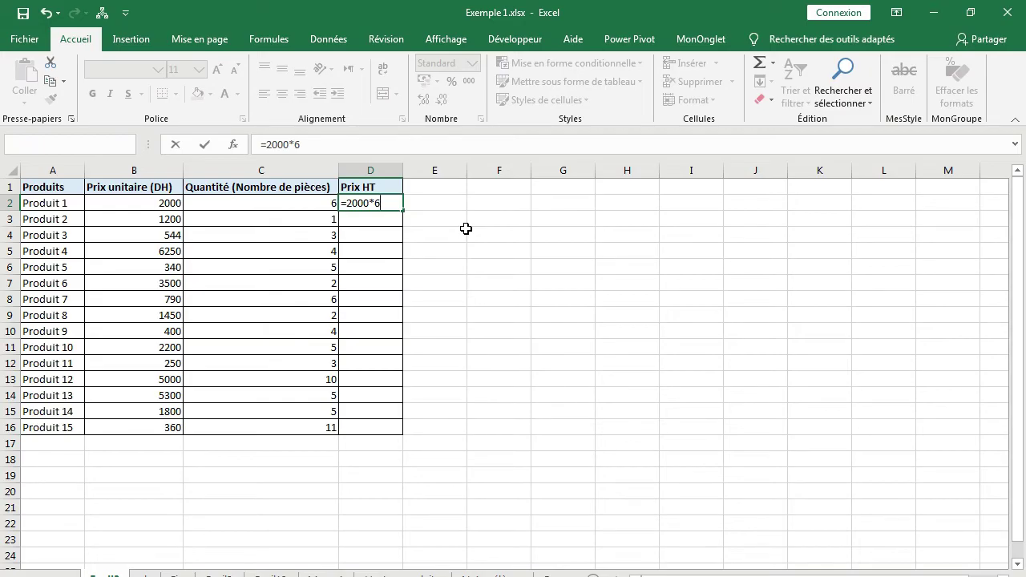
{"action": "key", "text": "Return"}
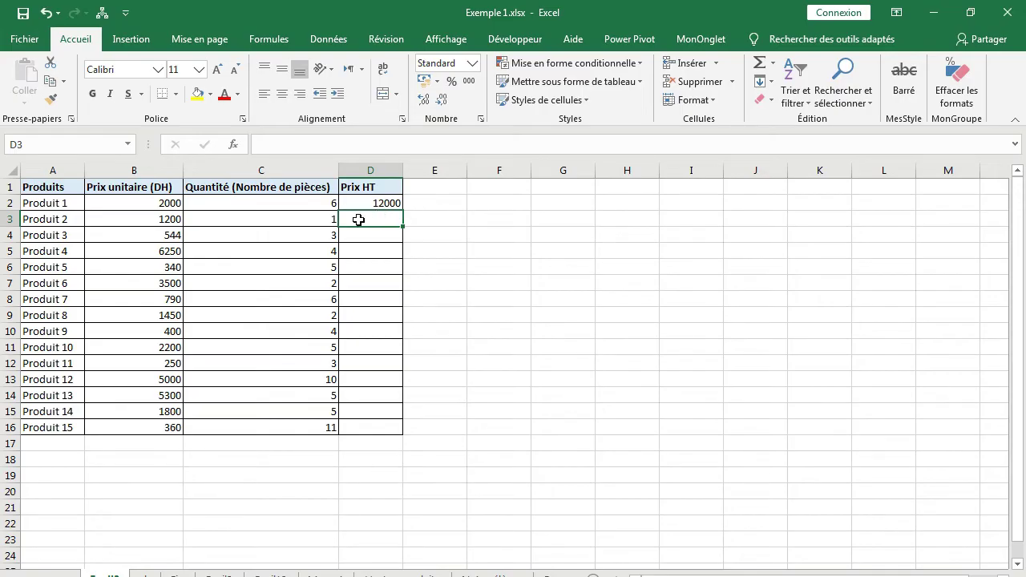
Step: Calculate Produit 2's Prix HT in cell D3 by multiplying its cell references with the formula =B3*C3
{"action": "type", "text": "="}
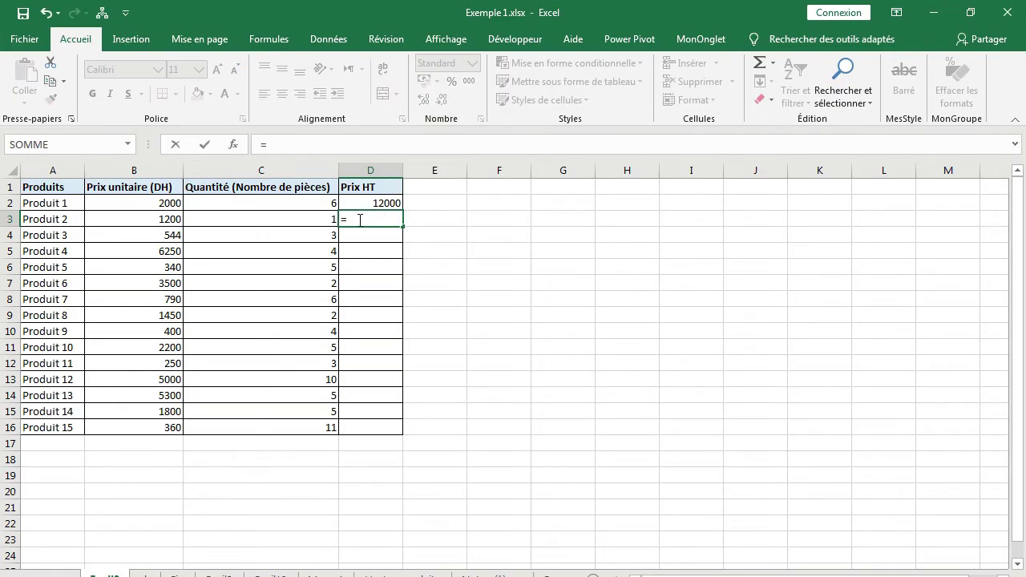
{"action": "left_click", "coordinate": [129, 221]}
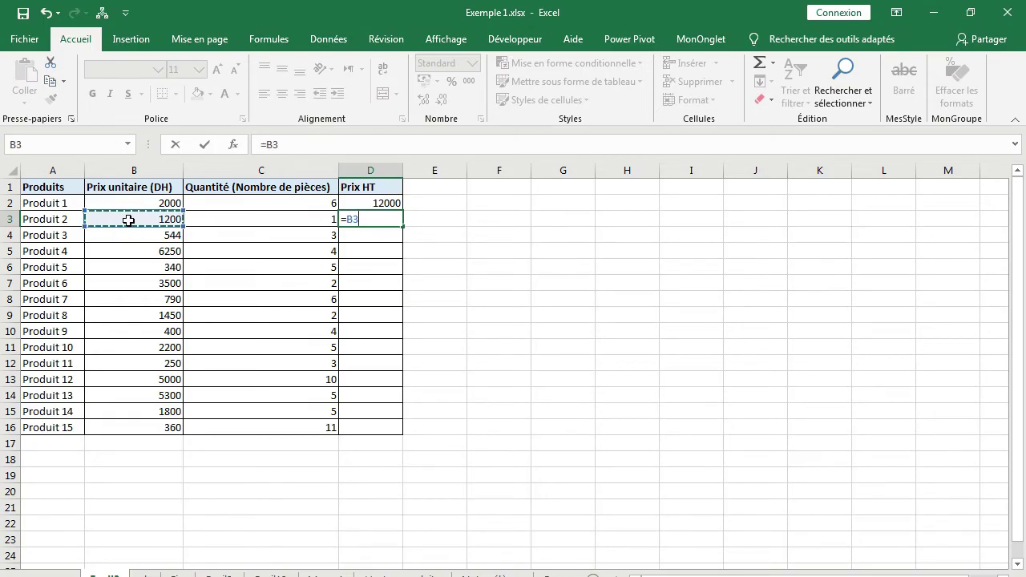
{"action": "type", "text": "*"}
{"action": "left_click", "coordinate": [215, 220]}
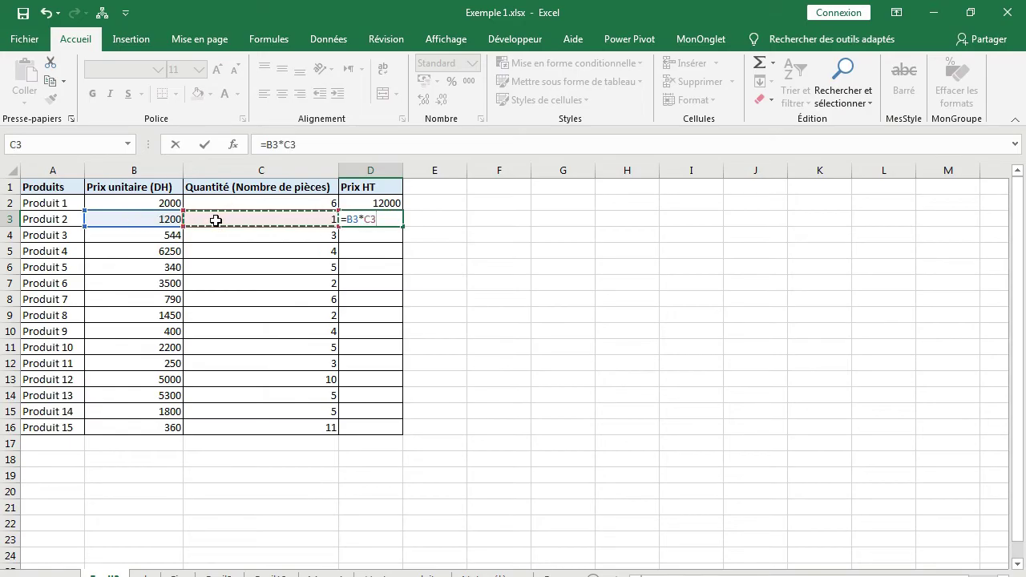
{"action": "key", "text": "Return"}
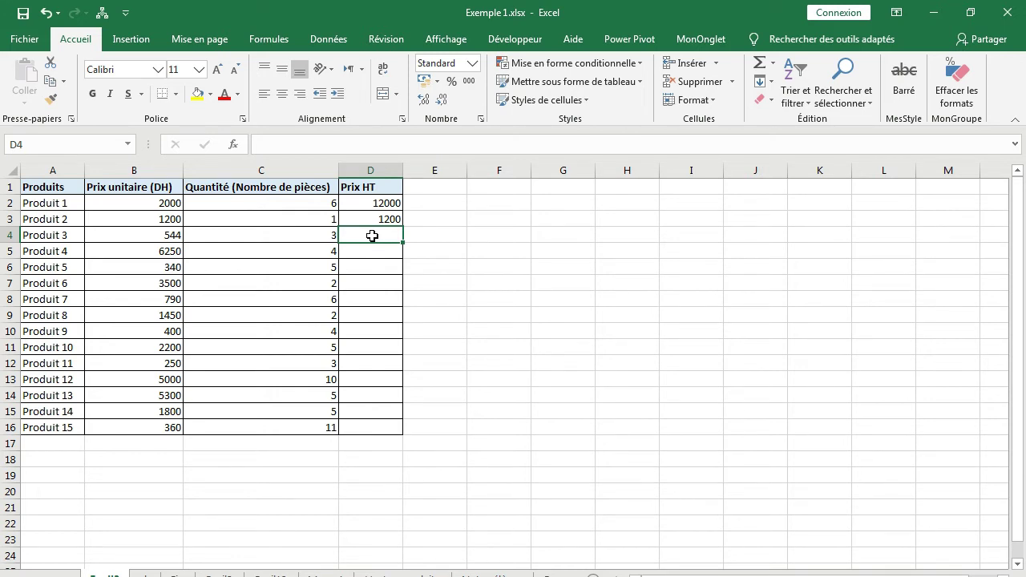
{"action": "left_click", "coordinate": [501, 237]}
{"action": "type", "text": "=prod"}
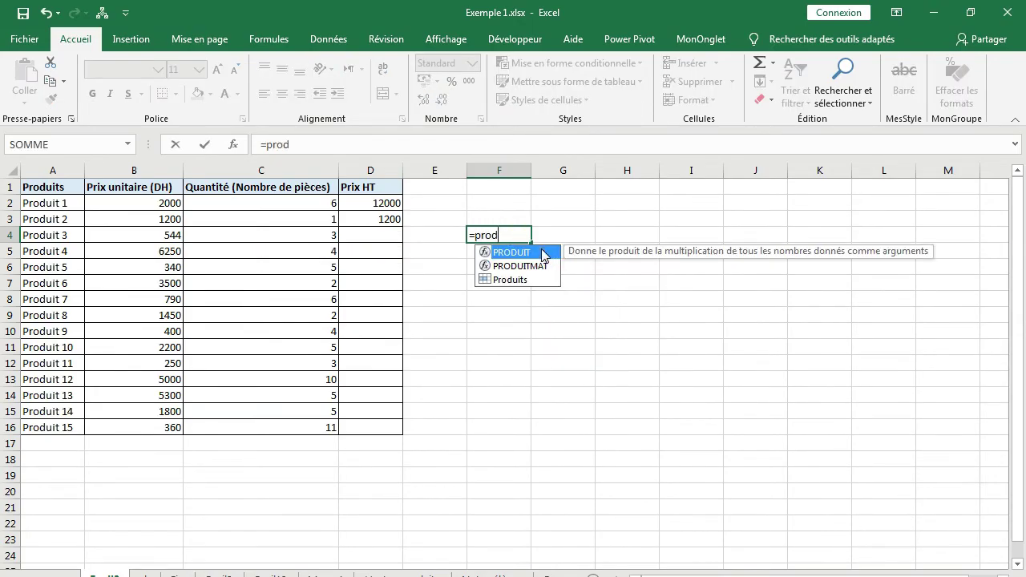
{"action": "double_click", "coordinate": [542, 252]}
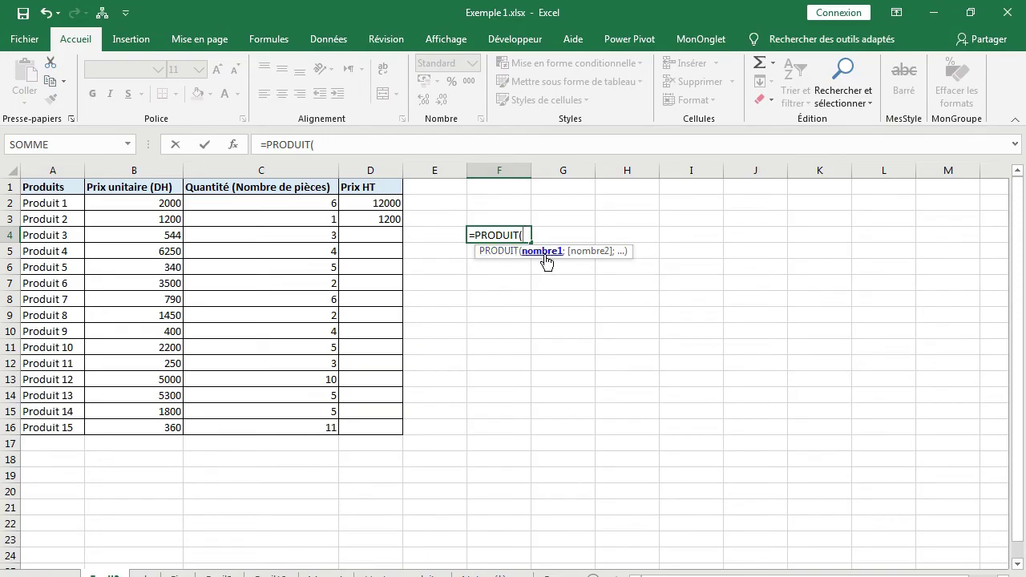
{"action": "key", "text": "BackSpace"}
{"action": "key", "text": "BackSpace"}
{"action": "key", "text": "BackSpace"}
{"action": "key", "text": "BackSpace"}
{"action": "key", "text": "BackSpace"}
{"action": "key", "text": "BackSpace"}
{"action": "key", "text": "BackSpace"}
{"action": "key", "text": "BackSpace"}
{"action": "key", "text": "BackSpace"}
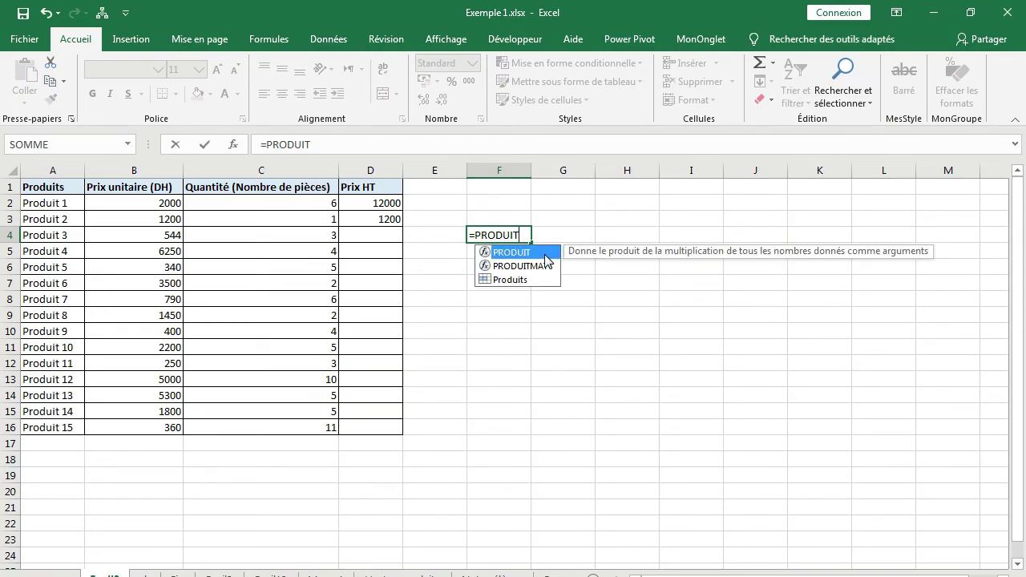
{"action": "key", "text": "Escape"}
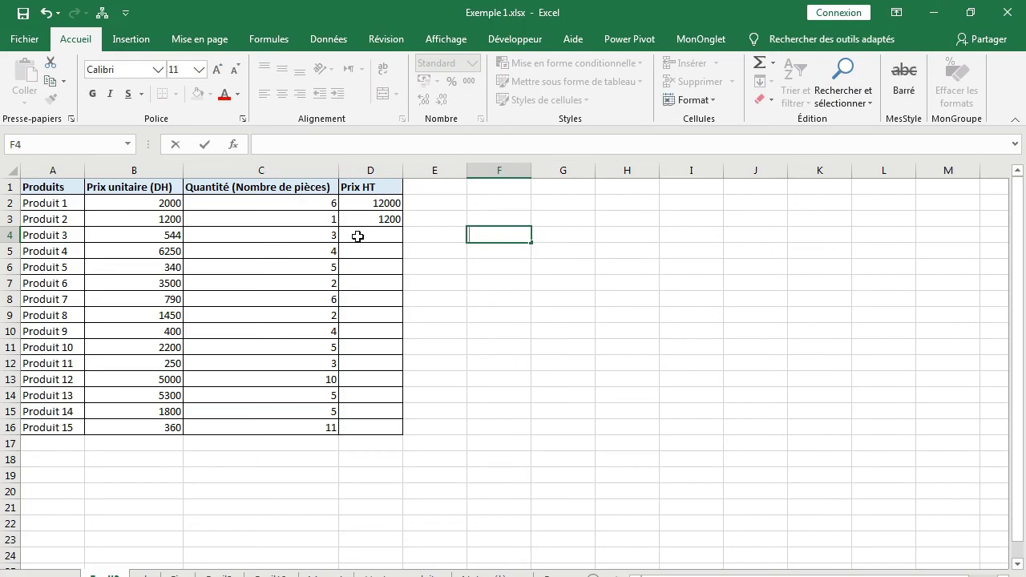
Step: Calculate Produit 3's Prix HT in cell D4 with the function formula =PRODUIT(B4;C4)
{"action": "left_click", "coordinate": [358, 237]}
{"action": "type", "text": "="}
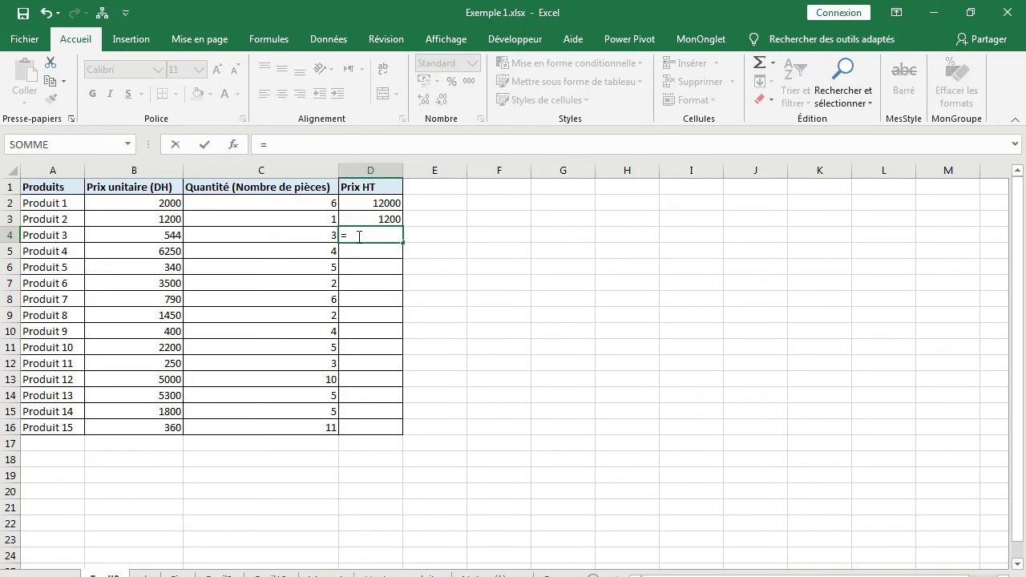
{"action": "type", "text": "pro"}
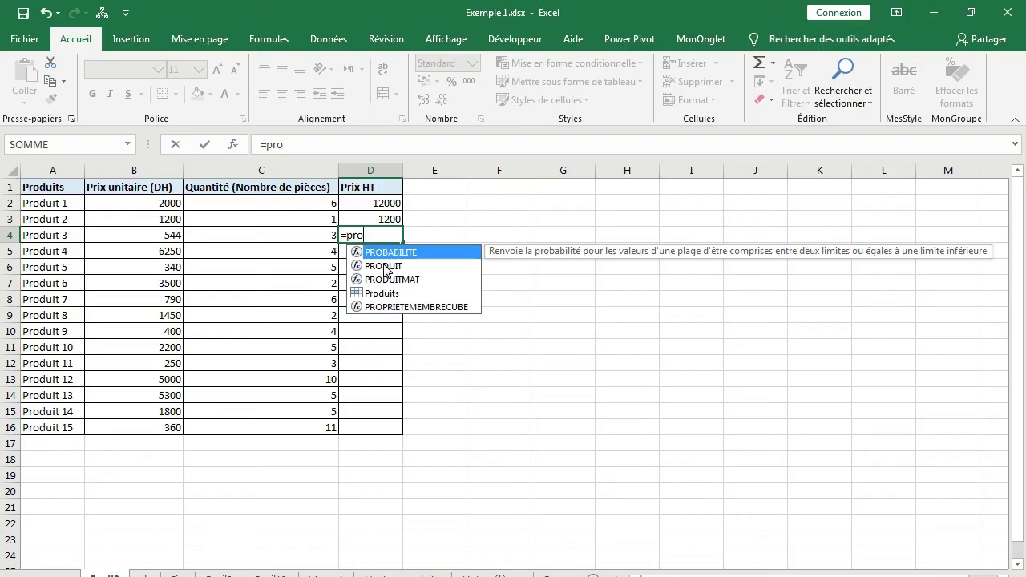
{"action": "double_click", "coordinate": [383, 264]}
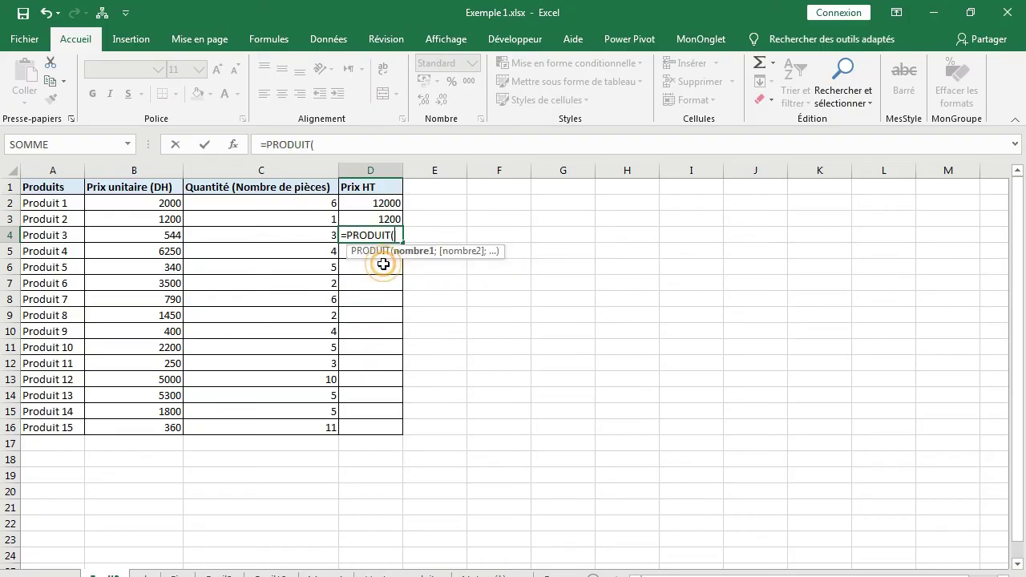
{"action": "left_click", "coordinate": [134, 236]}
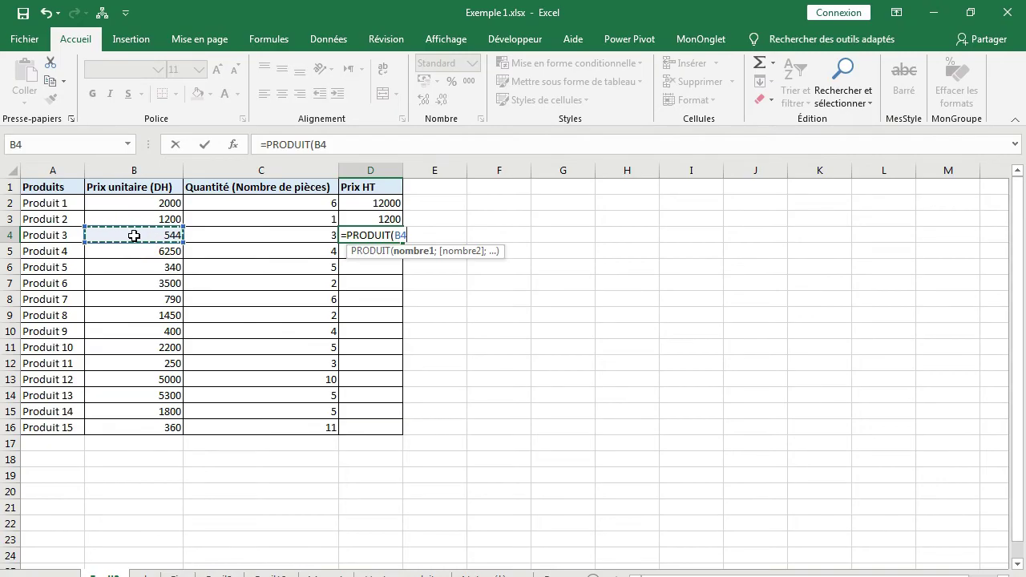
{"action": "type", "text": ";"}
{"action": "left_click", "coordinate": [219, 235]}
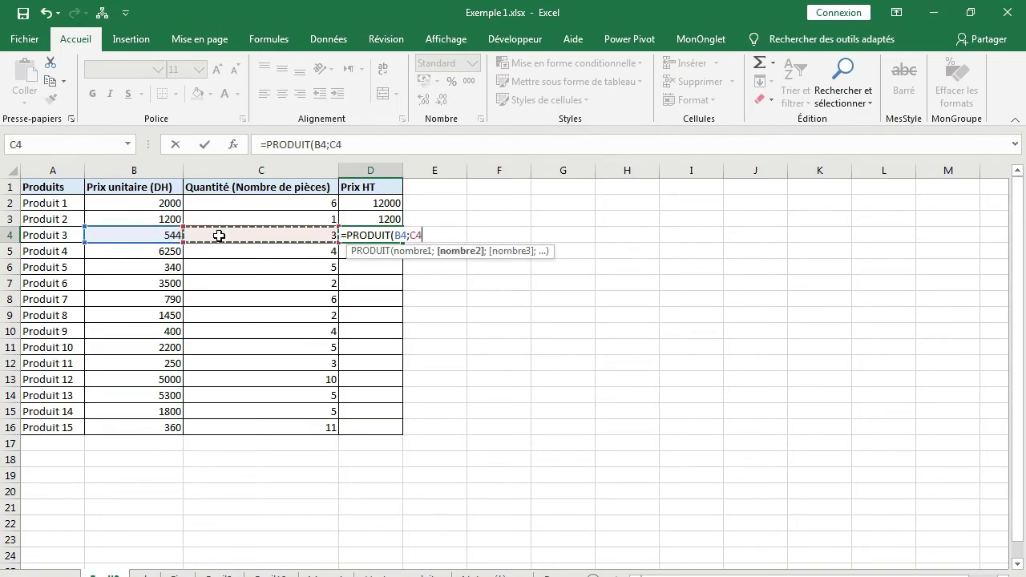
{"action": "type", "text": ")"}
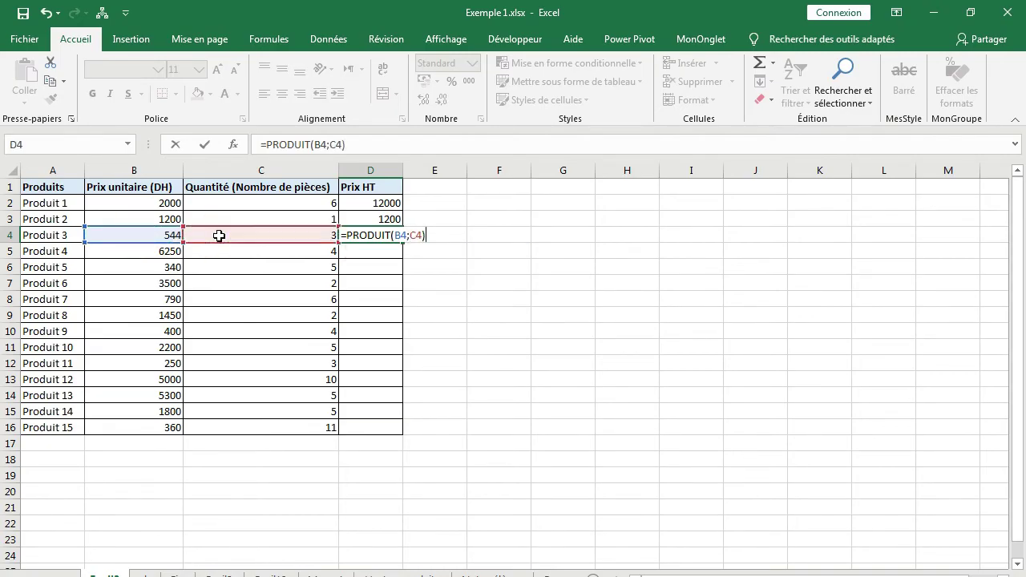
{"action": "key", "text": "Return"}
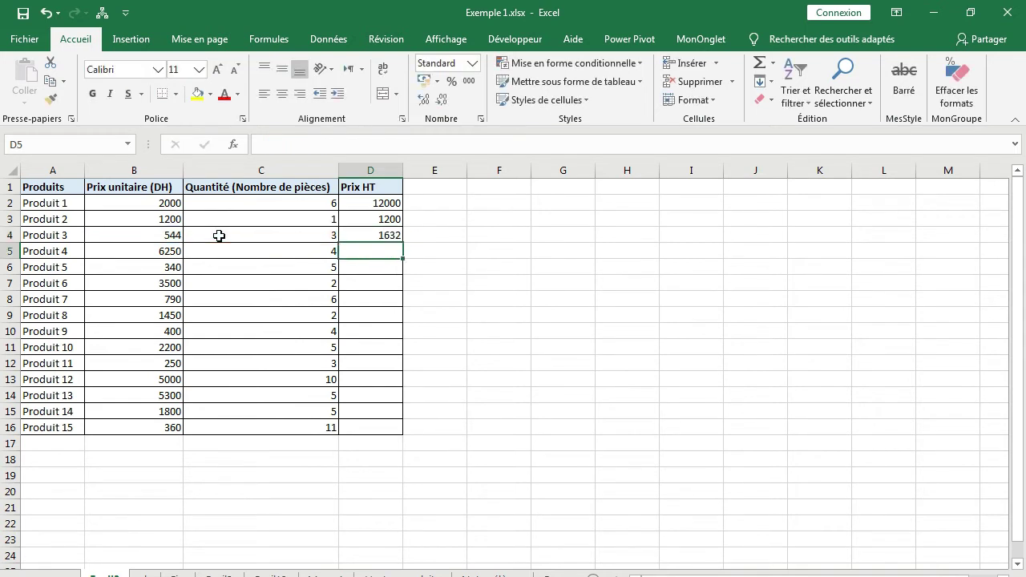
Step: Calculate Produit 4's Prix HT in cell D5 from typed numbers with the function formula =PRODUIT(6250;4)
{"action": "type", "text": "=p"}
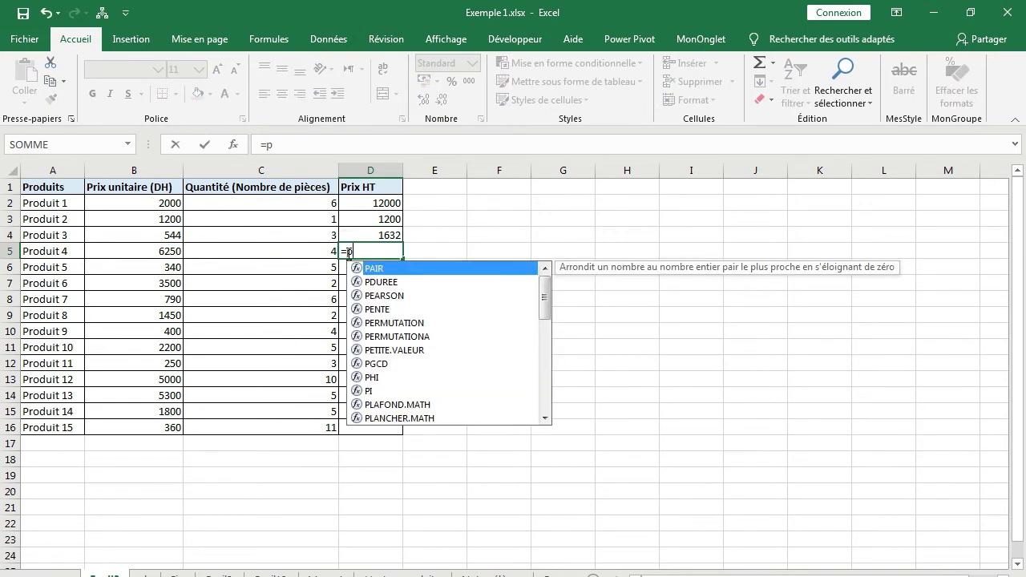
{"action": "type", "text": "rodui"}
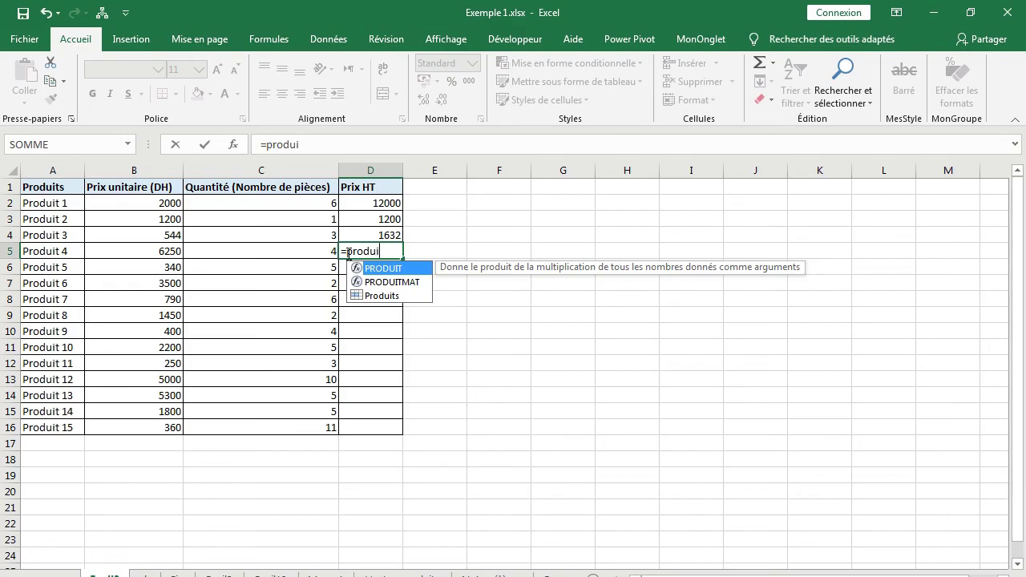
{"action": "double_click", "coordinate": [381, 269]}
{"action": "type", "text": "((6250"}
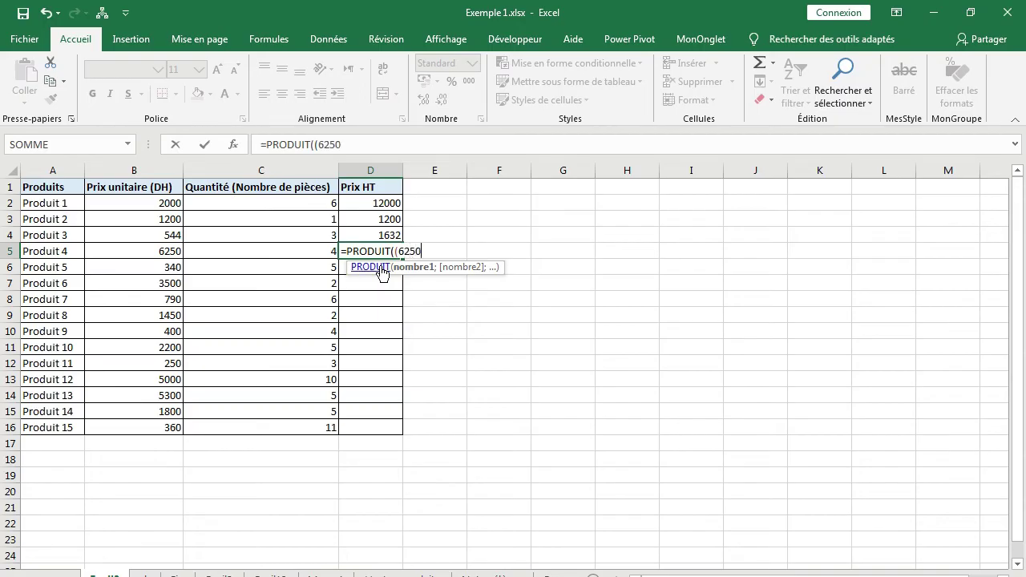
{"action": "type", "text": ";4)"}
{"action": "key", "text": "BackSpace"}
{"action": "type", "text": ";"}
{"action": "key", "text": "Return"}
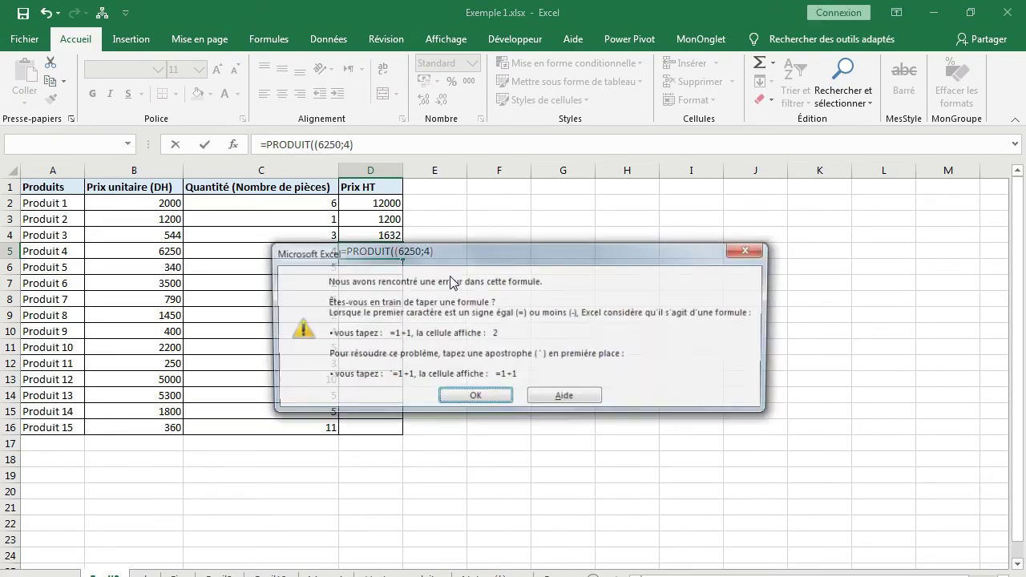
{"action": "left_click", "coordinate": [475, 397]}
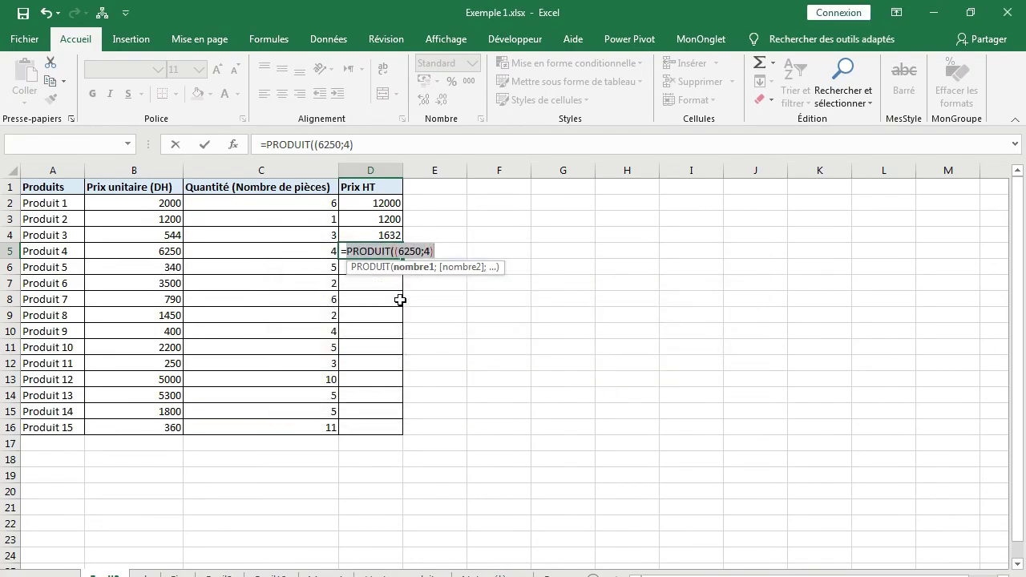
{"action": "left_click", "coordinate": [399, 250]}
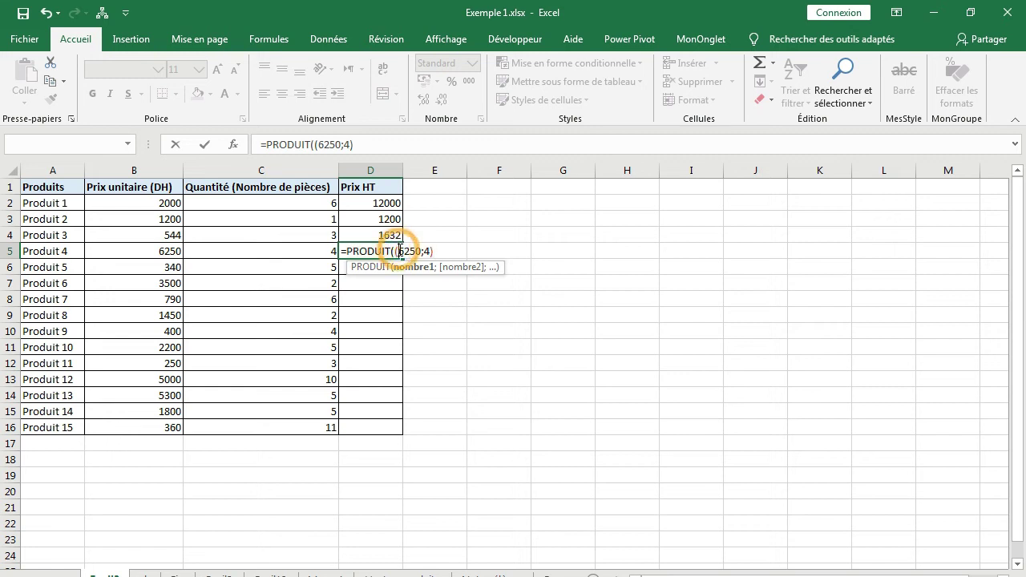
{"action": "key", "text": "BackSpace"}
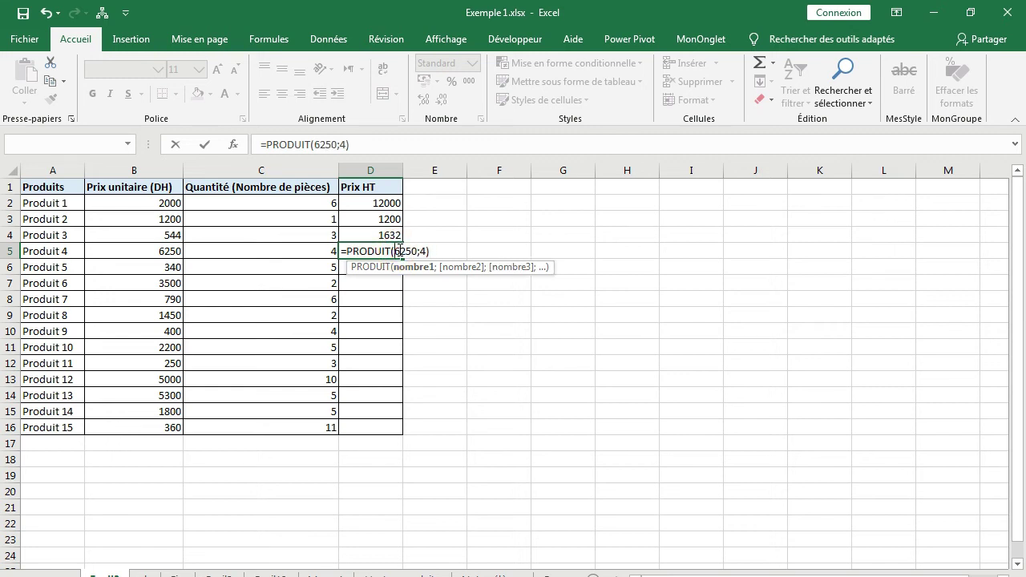
{"action": "key", "text": "Return"}
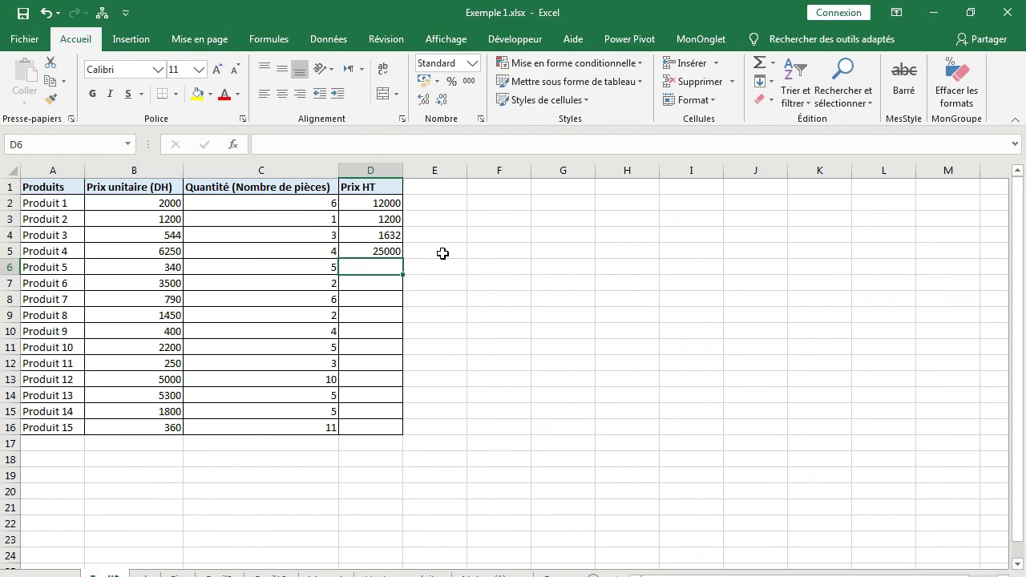
Step: Multiply all the quantities together in cell D18, below the table, with the formula =PRODUIT(C2:C16)
{"action": "left_click", "coordinate": [374, 459]}
{"action": "type", "text": "=prod"}
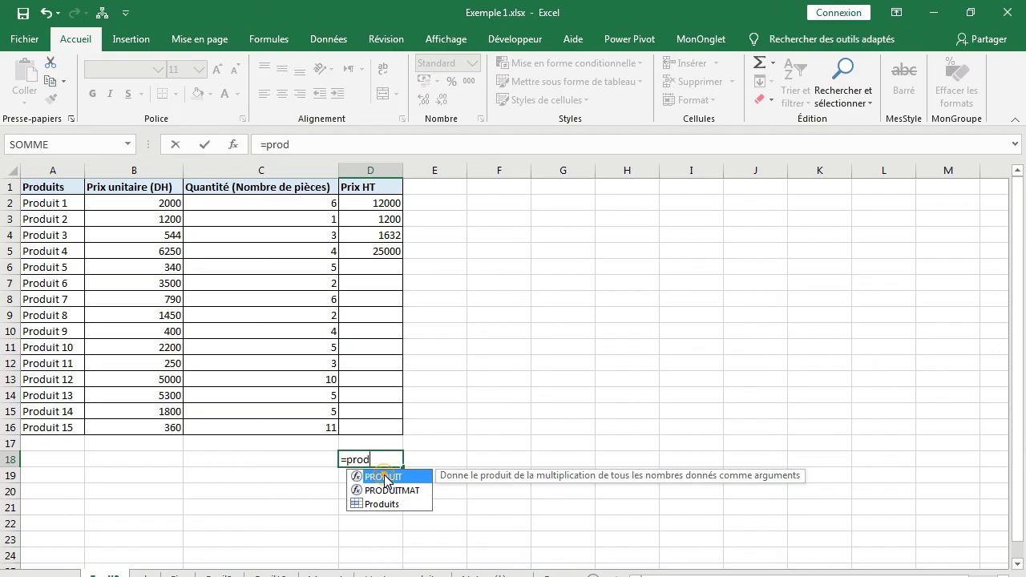
{"action": "double_click", "coordinate": [385, 477]}
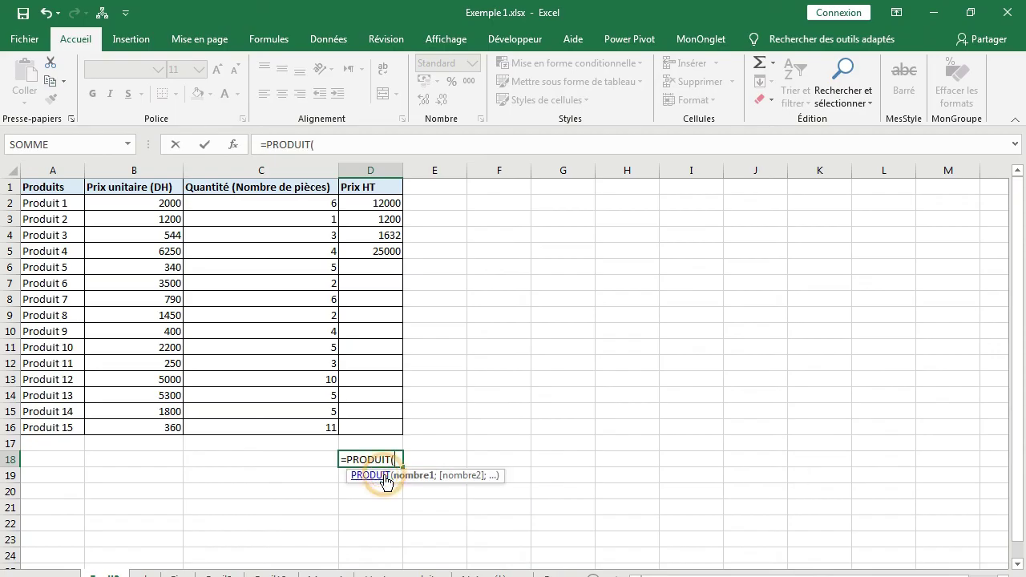
{"action": "left_click_drag", "start_coordinate": [299, 206], "coordinate": [312, 427]}
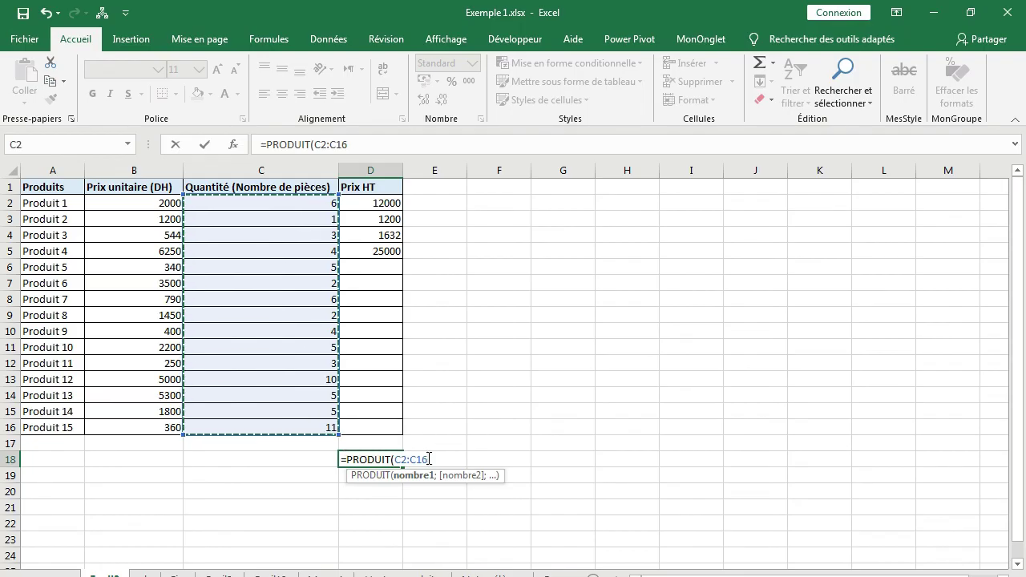
{"action": "type", "text": ")"}
{"action": "key", "text": "Return"}
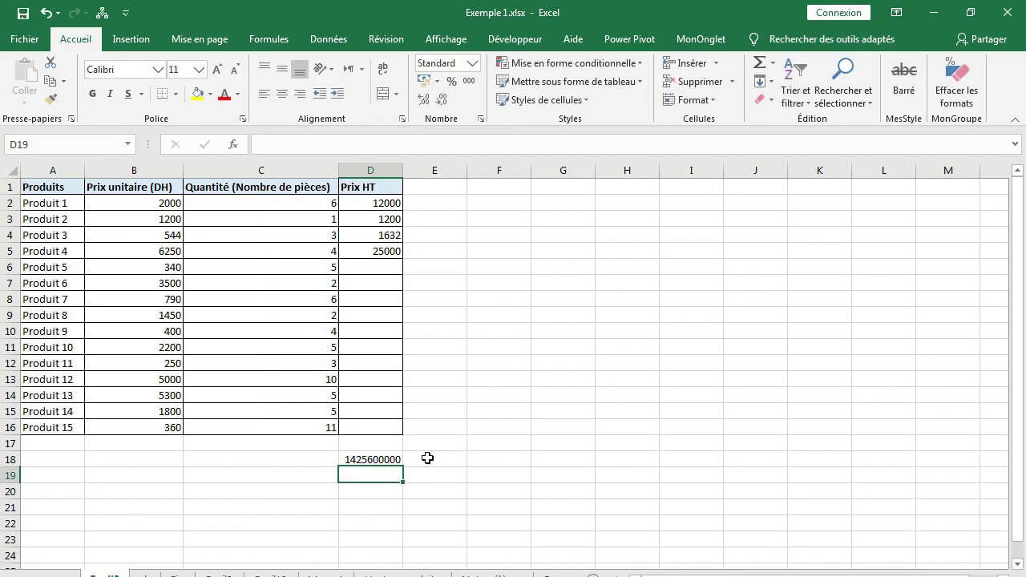